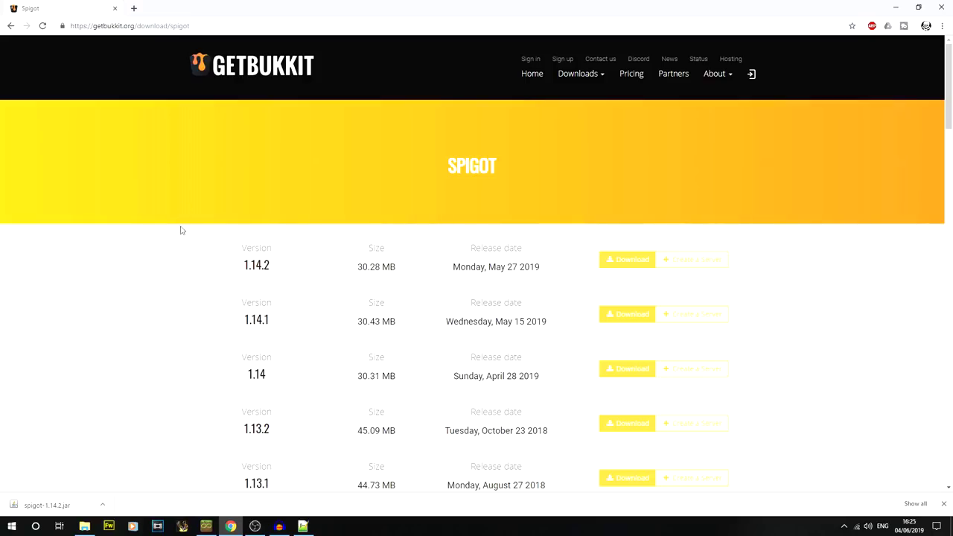
Download spigot-1.14.2.jar for version 1.14.2 from the Spigot release list.
scroll(182, 186, down, 1)
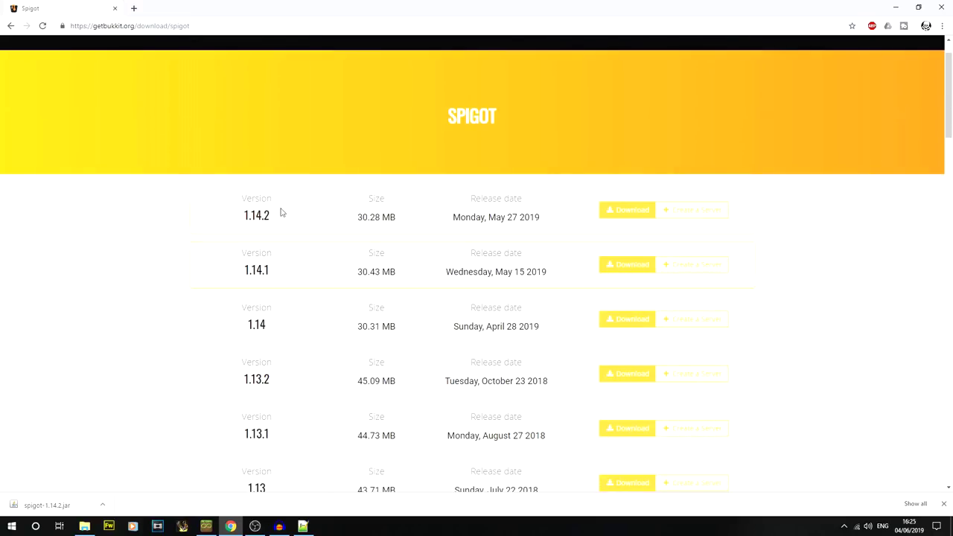
scroll(296, 365, down, 20)
scroll(296, 354, up, 20)
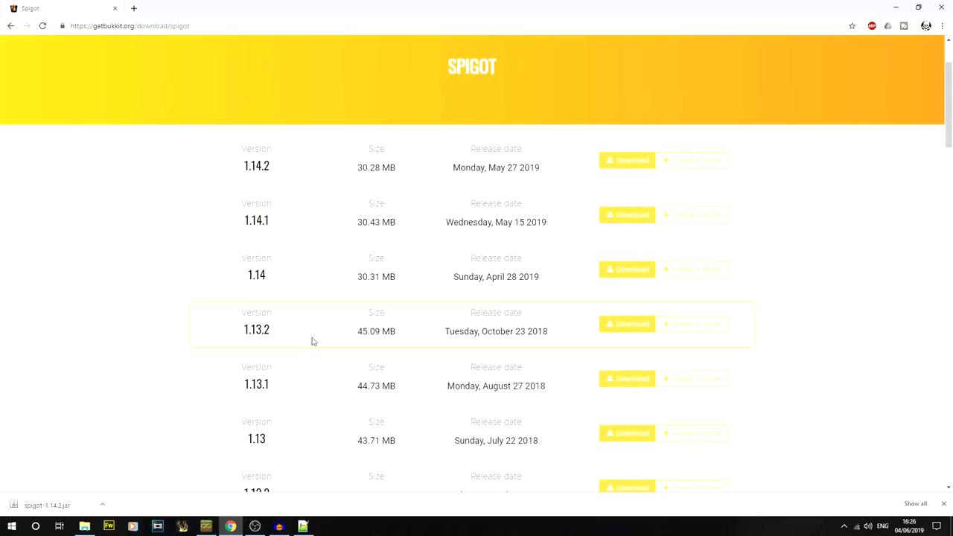
double_click(245, 165)
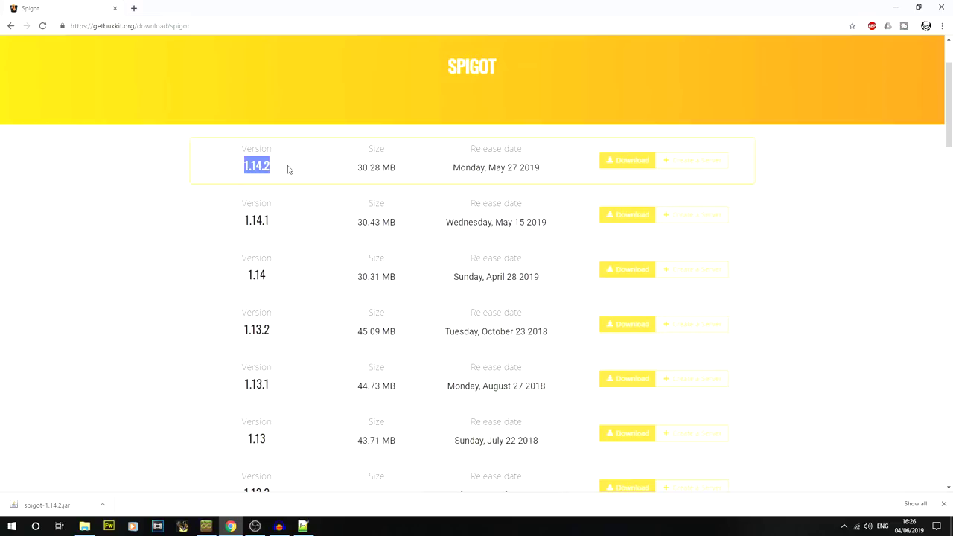
click(605, 165)
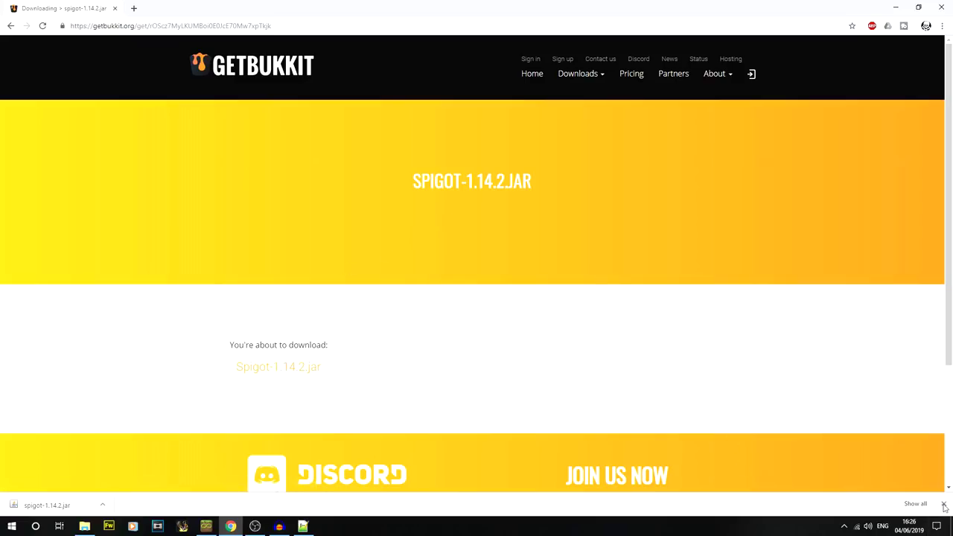
click(305, 368)
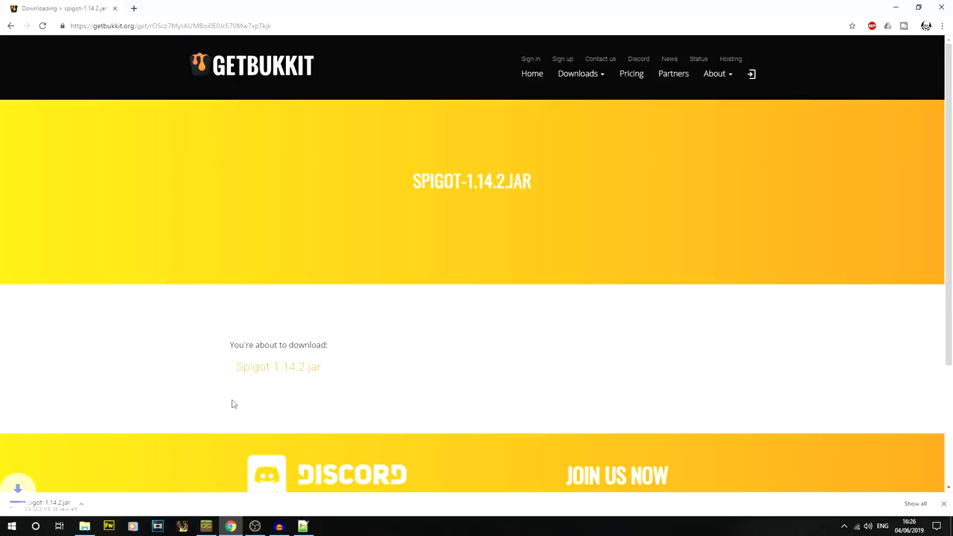
Switch to File Explorer and create a folder named 1.14.2 inside Minecraft Local Server on Local Disk (D:).
click(88, 527)
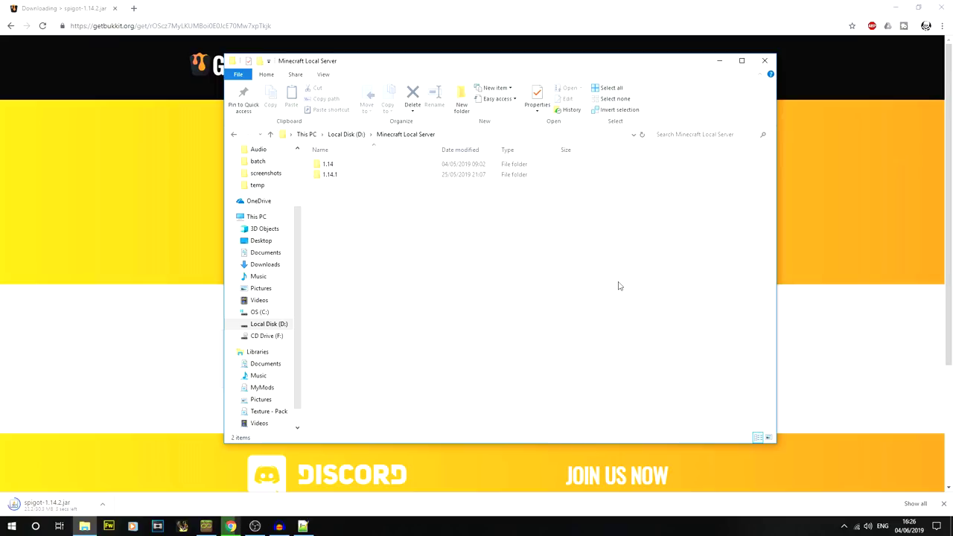
click(353, 135)
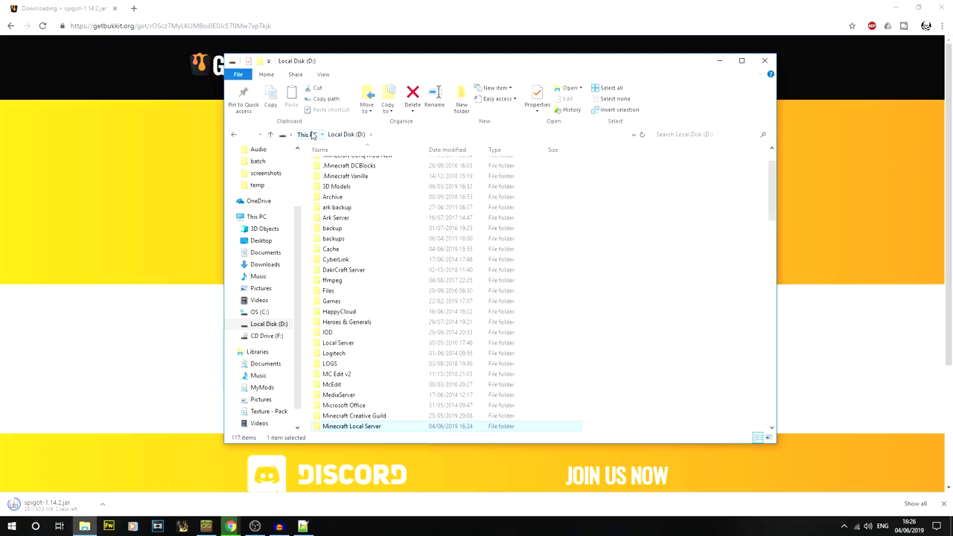
click(312, 135)
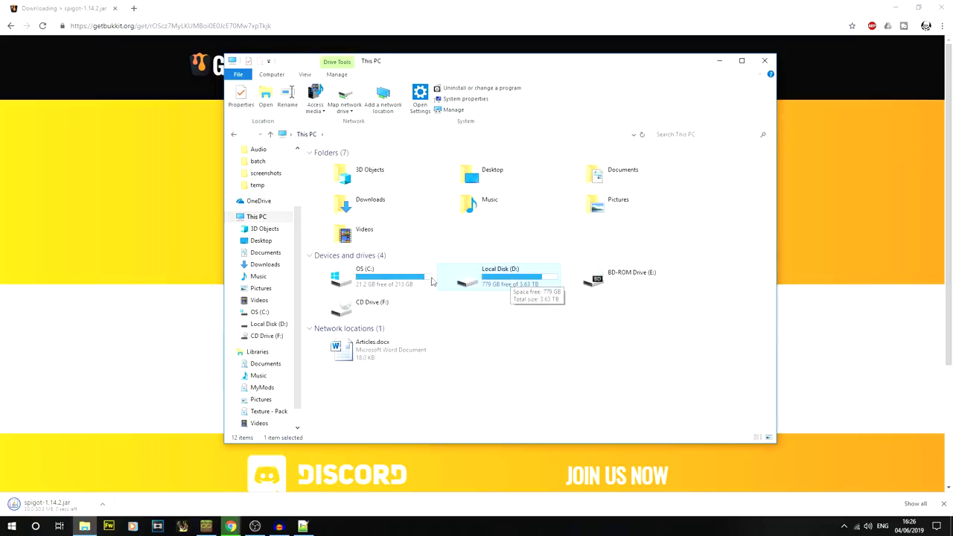
double_click(491, 289)
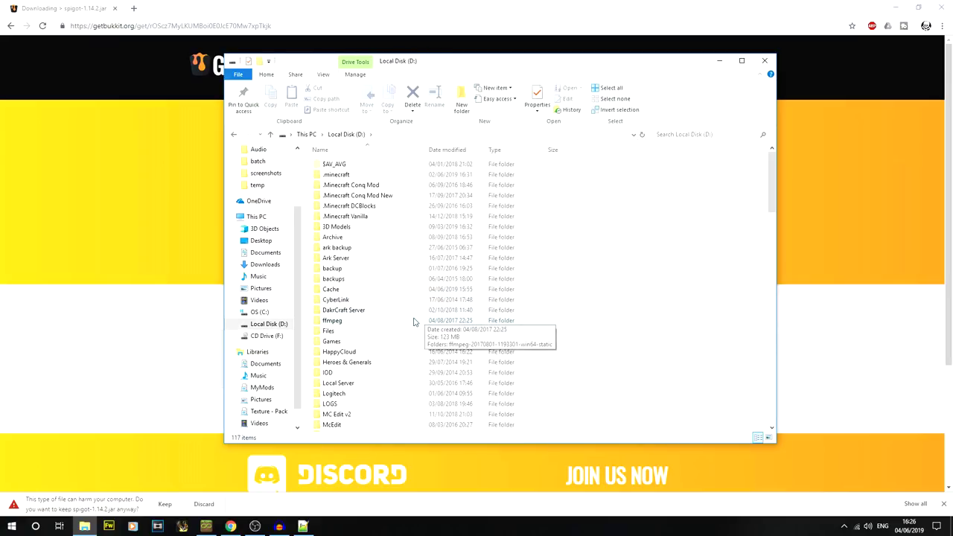
scroll(413, 320, down, 6)
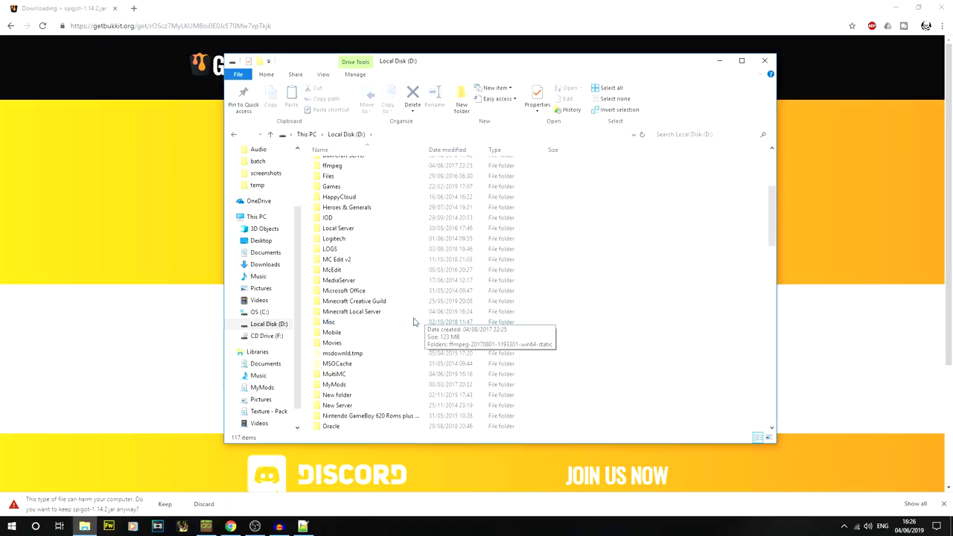
double_click(361, 283)
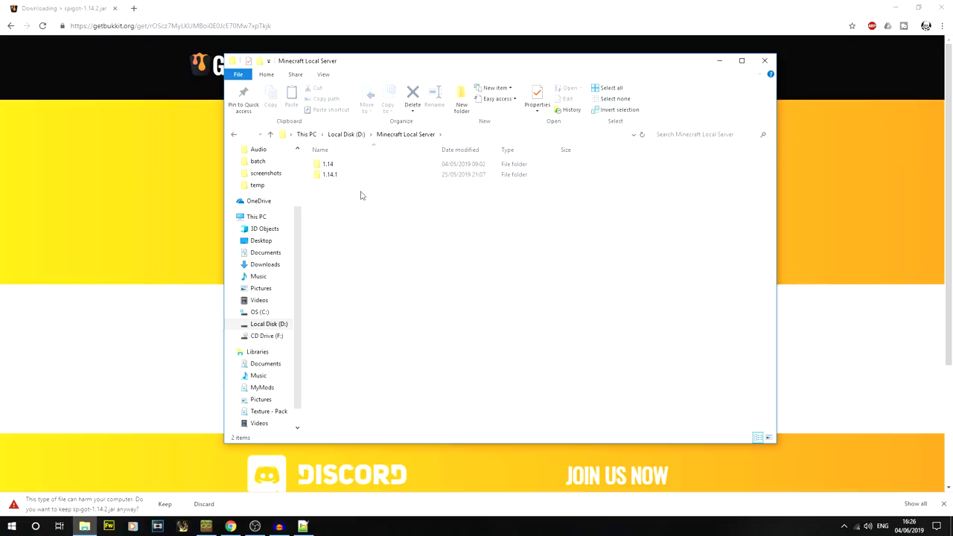
click(461, 108)
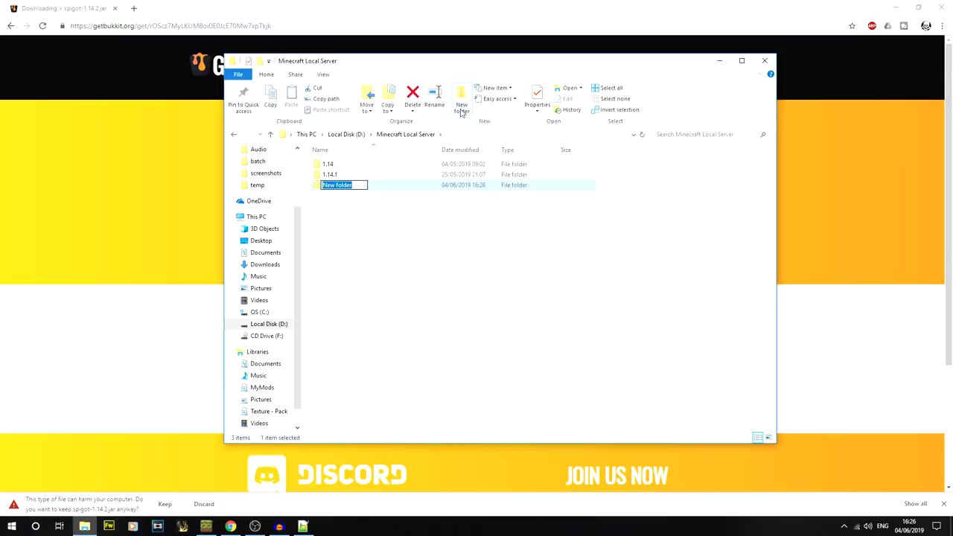
text(1.14.2)
key(Return)
Keep the flagged spigot-1.14.2.jar download in Chrome, and open the 1.14.2 folder in File Explorer.
click(165, 264)
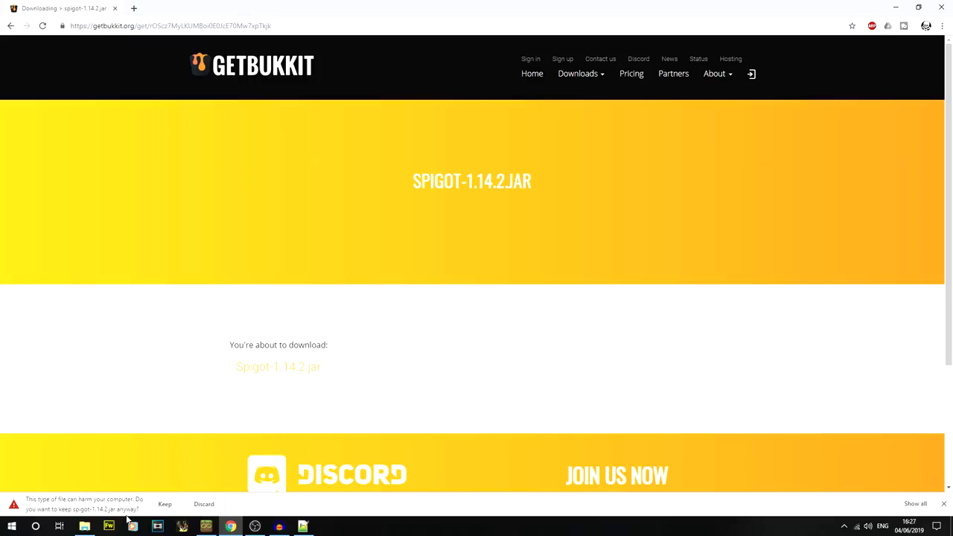
click(166, 504)
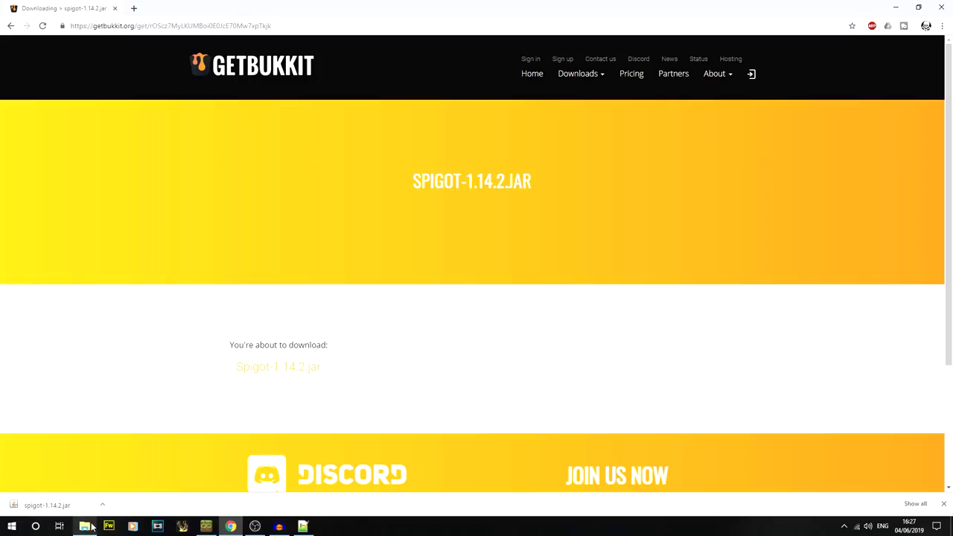
mouse_move(91, 527)
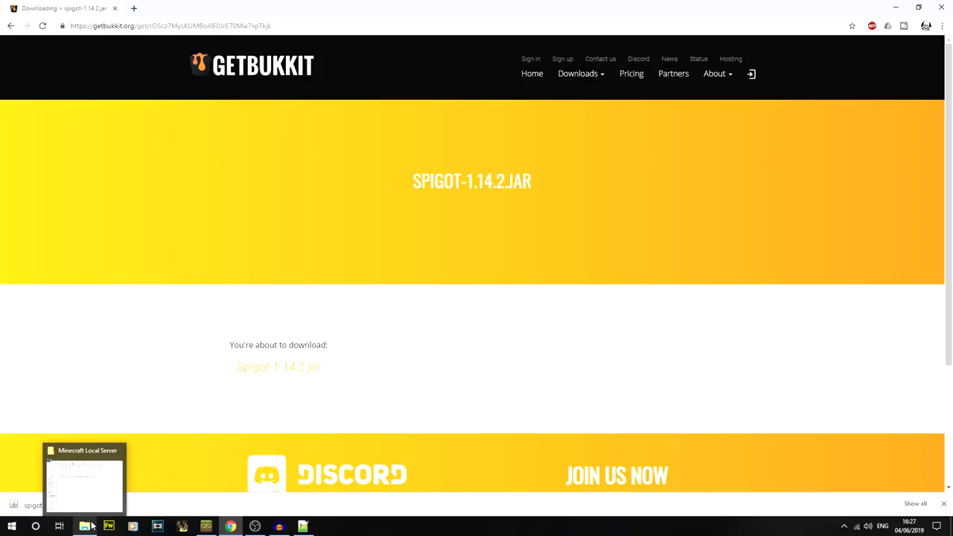
click(84, 484)
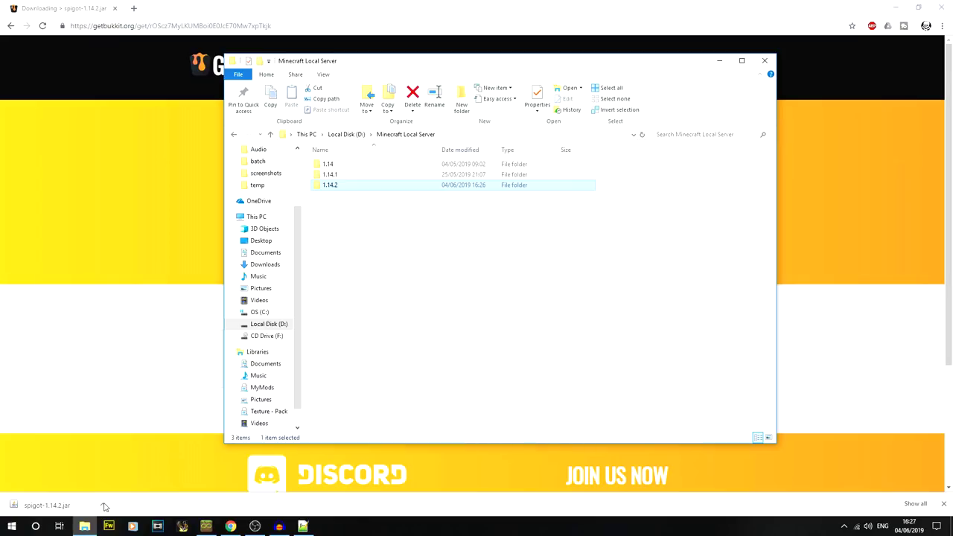
double_click(345, 188)
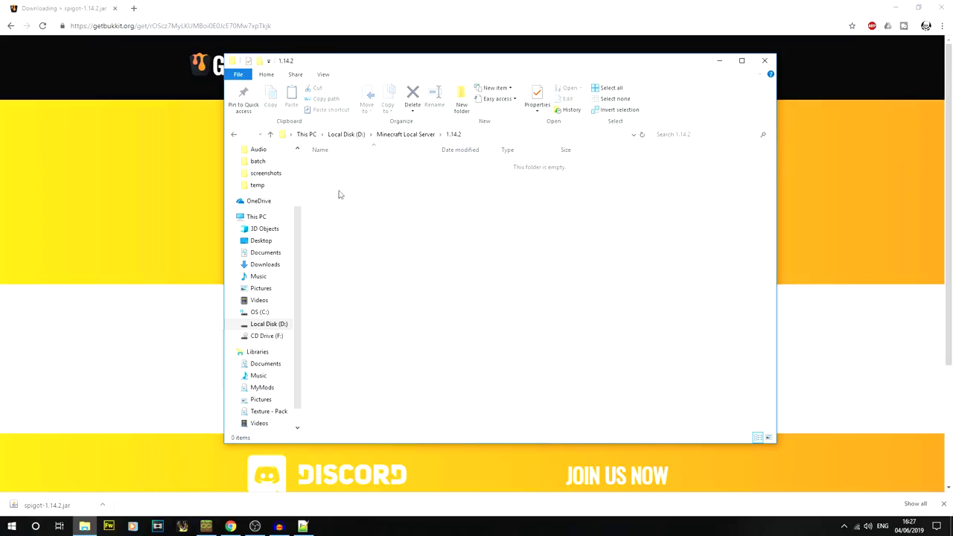
Copy spigot-1.14.2.jar from the Downloads folder into the 1.14.2 server folder and close the Downloads window.
click(103, 506)
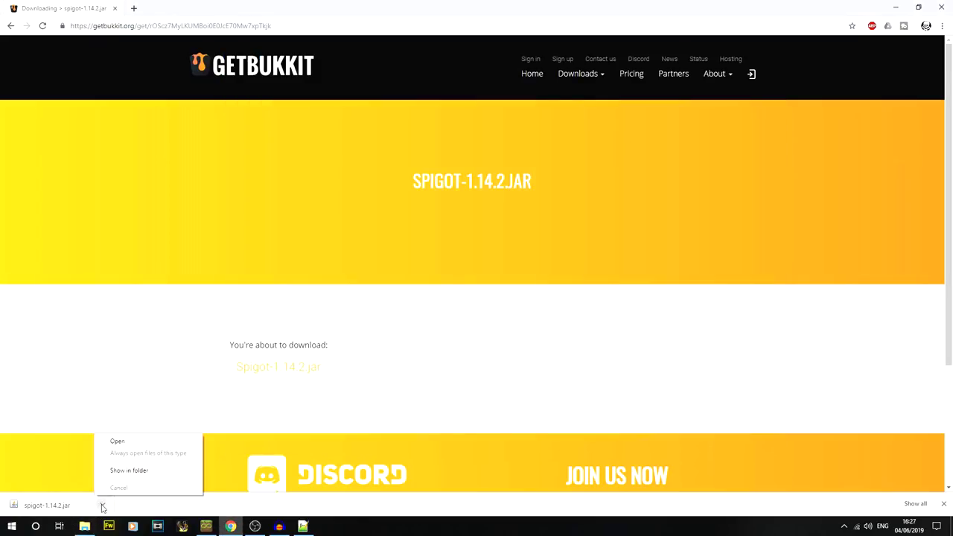
click(129, 471)
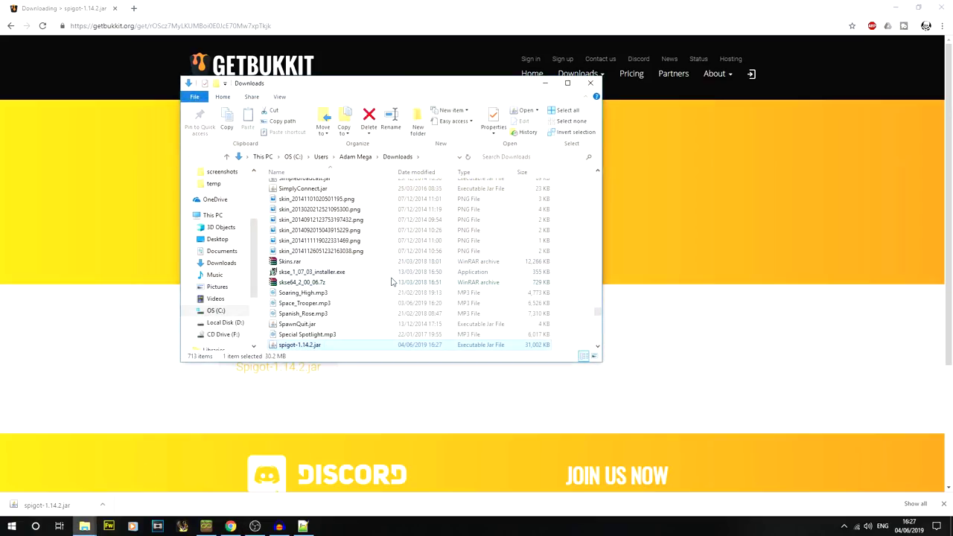
scroll(385, 284, down, 2)
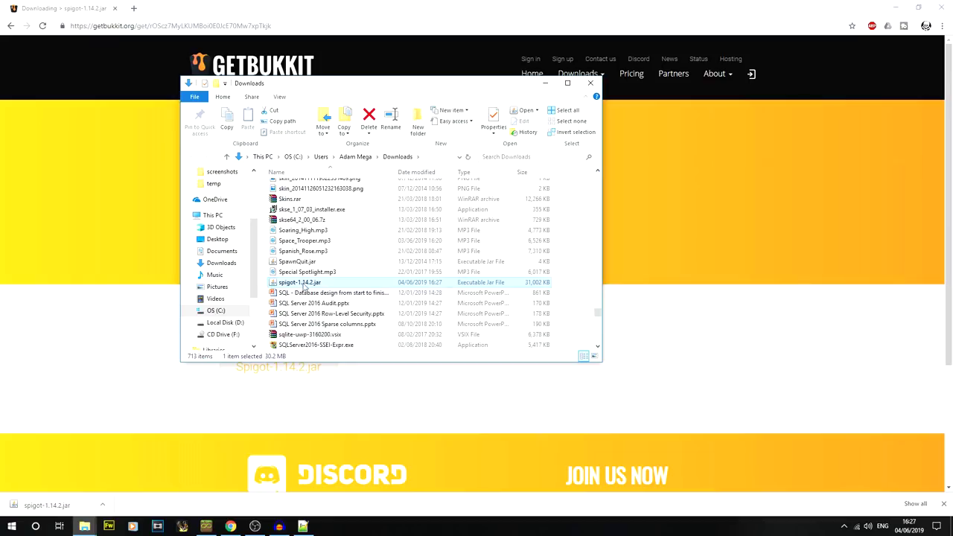
mouse_move(84, 527)
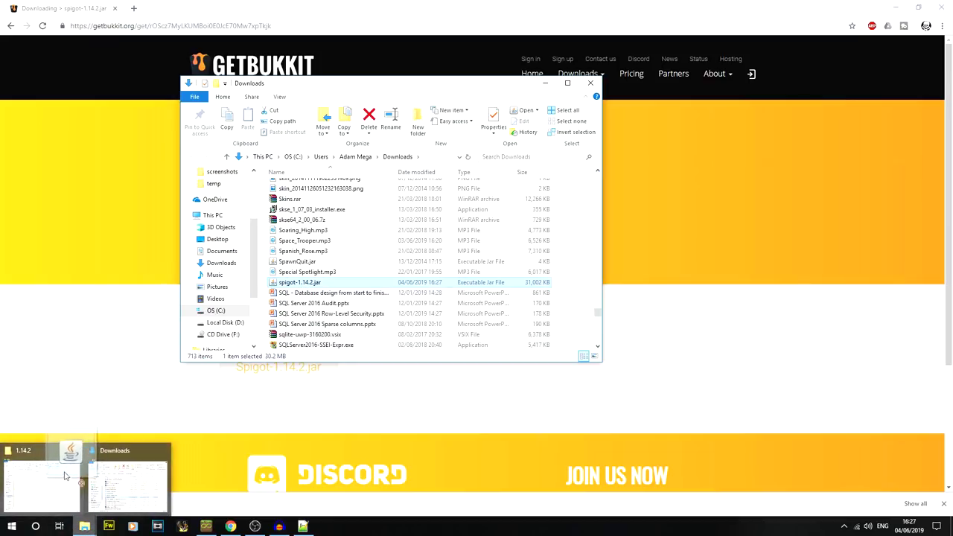
click(42, 483)
key(ctrl+v)
click(491, 331)
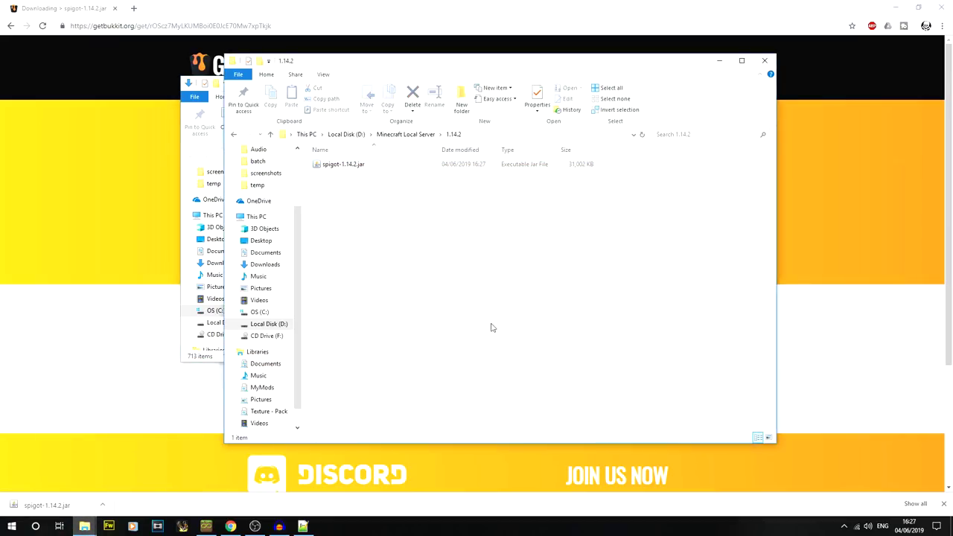
click(217, 84)
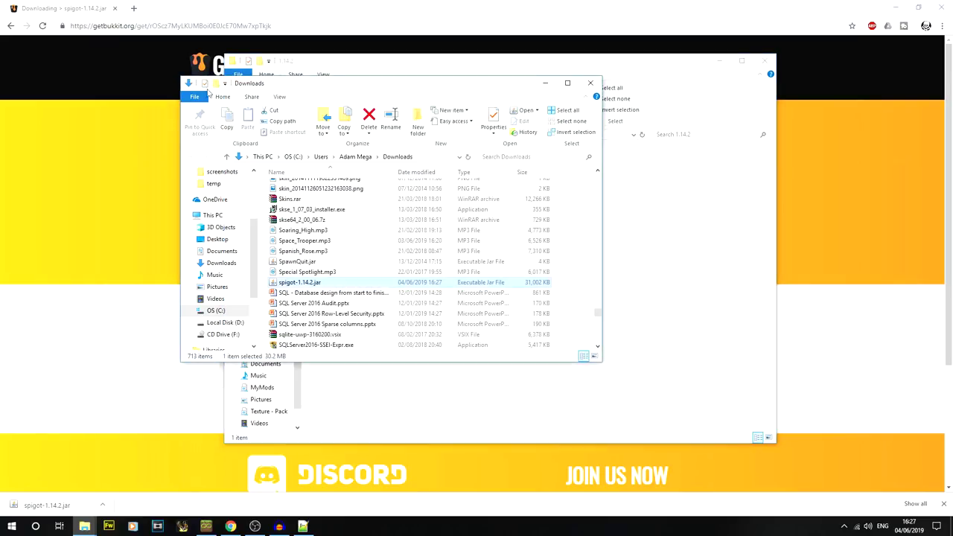
click(591, 82)
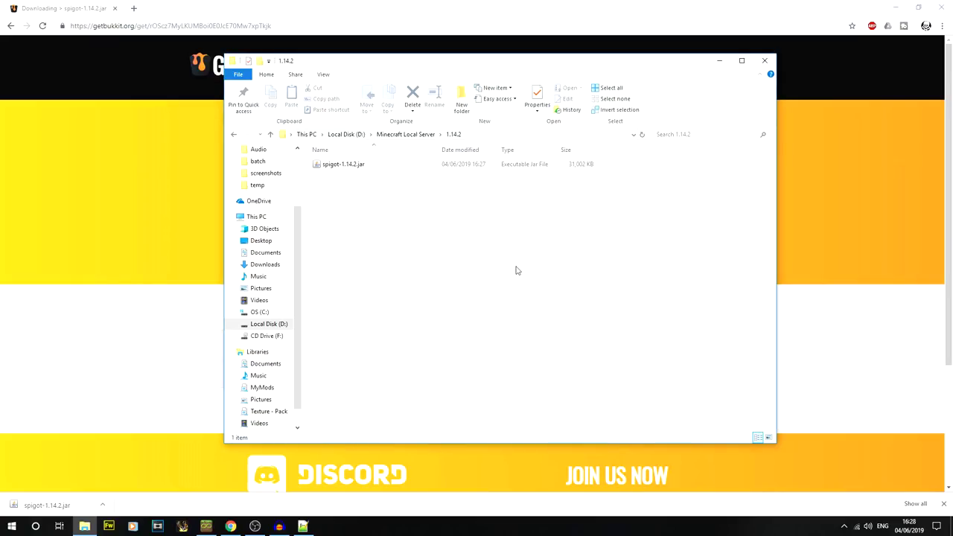
Check in the properties of spigot-1.14.2.jar which program opens it, leaving the settings as they are.
click(365, 165)
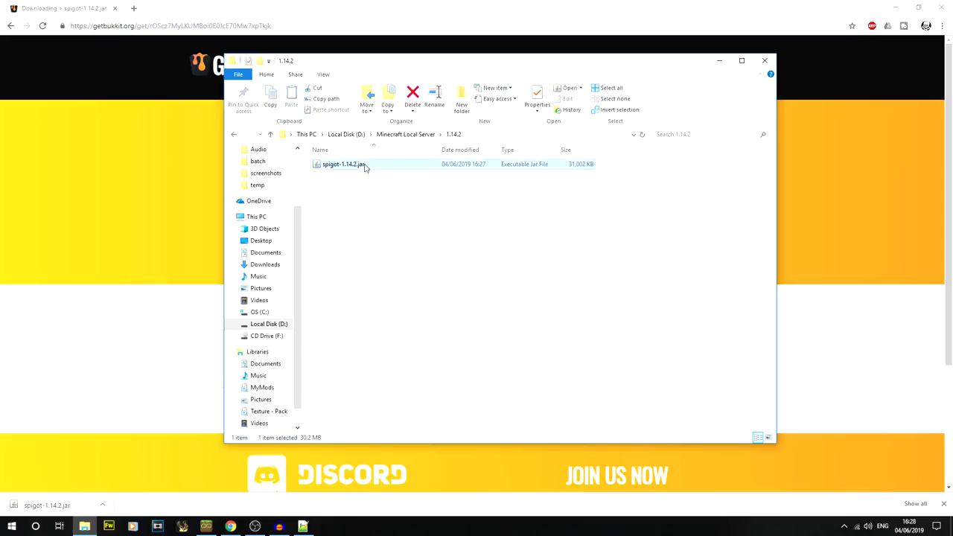
right_click(365, 168)
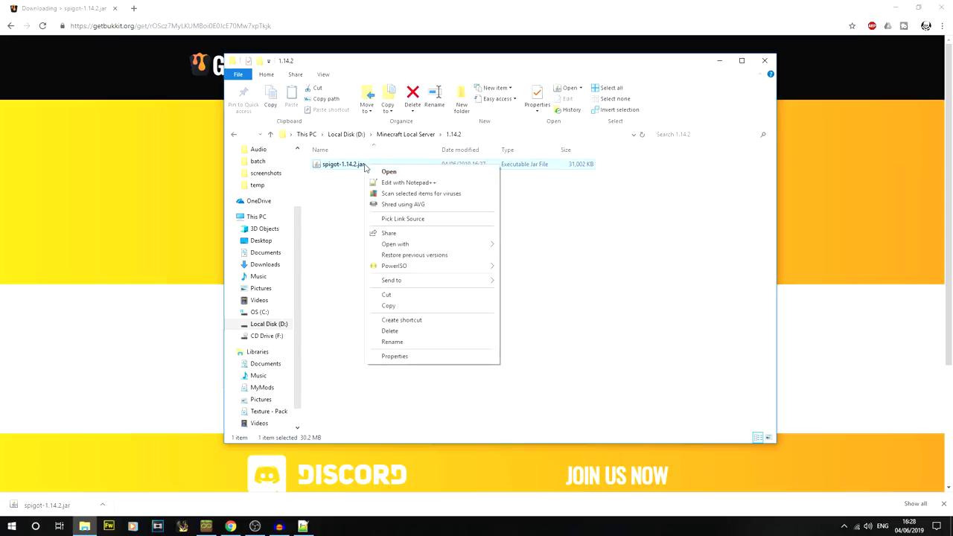
click(395, 356)
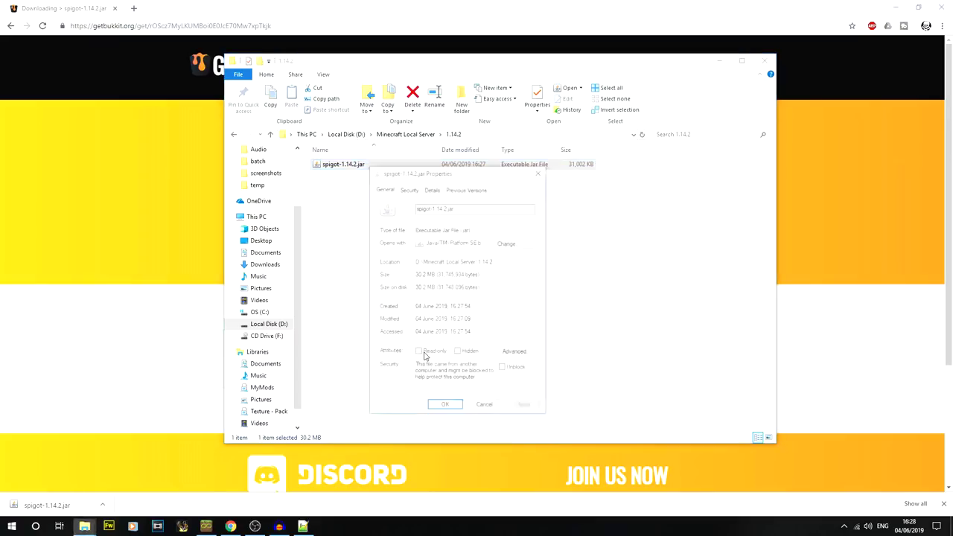
drag(428, 243, 514, 244)
click(449, 243)
click(488, 248)
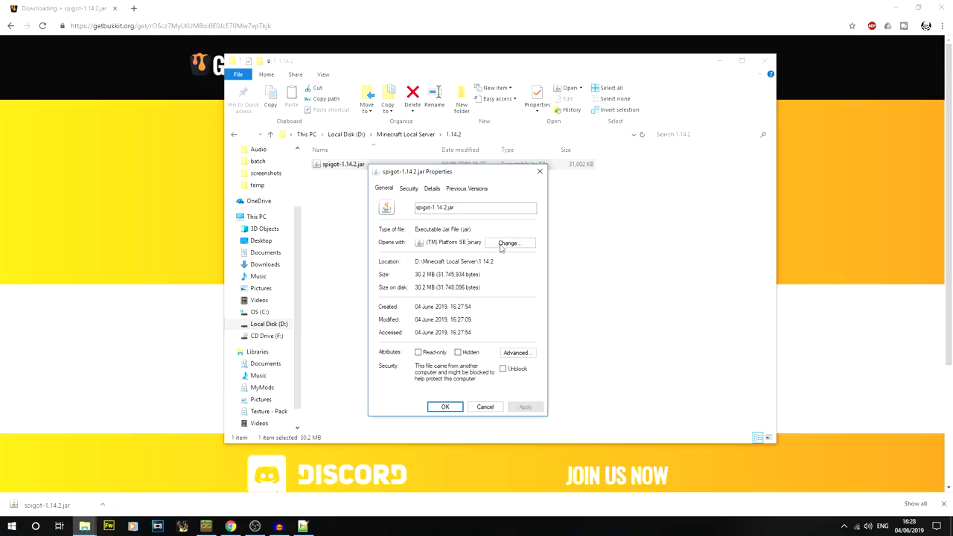
click(484, 408)
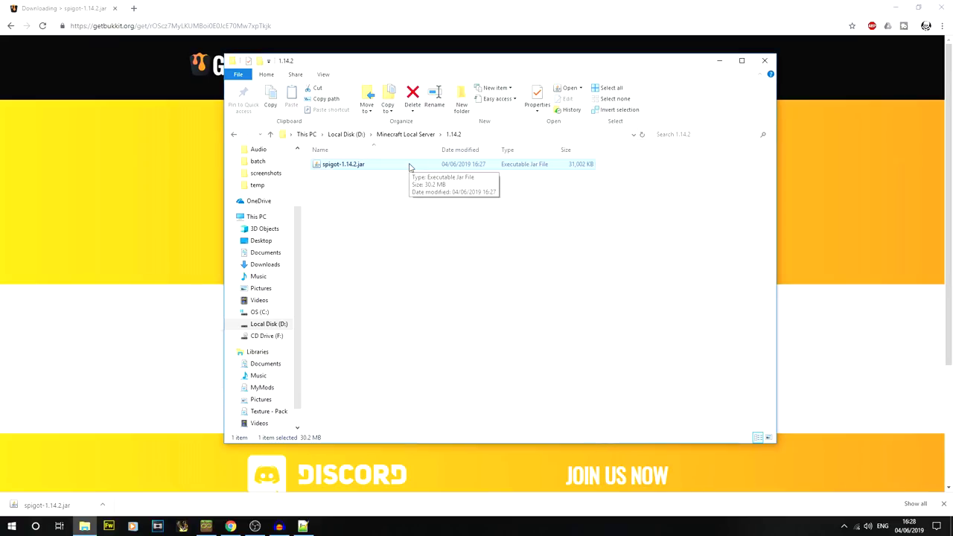
Start choosing another program for spigot-1.14.2.jar and browse this PC for an app outside the suggested list.
right_click(410, 166)
mouse_move(466, 247)
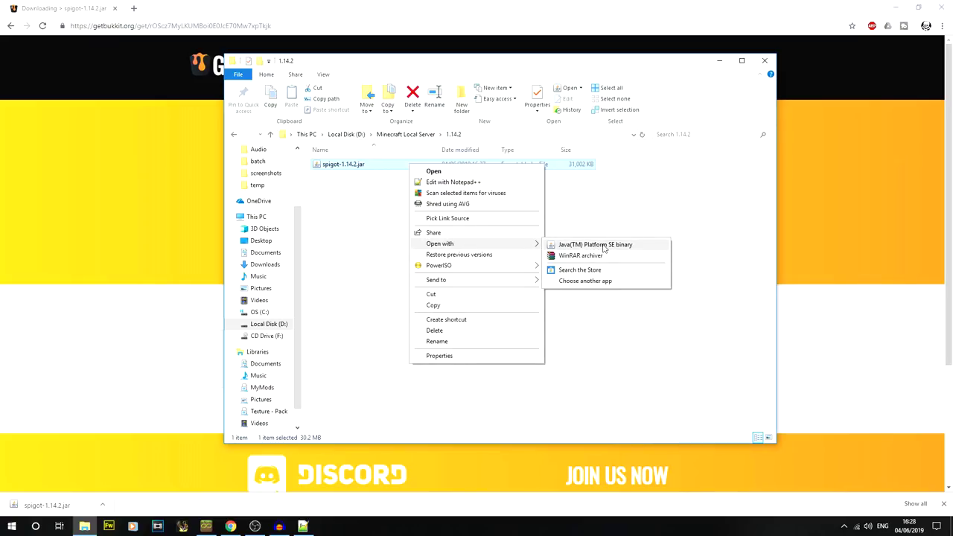
click(586, 282)
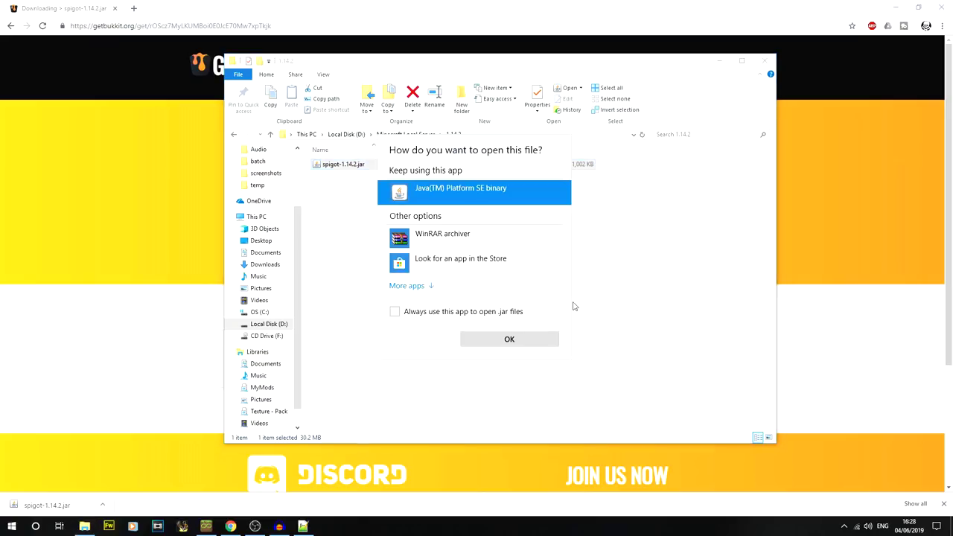
click(417, 286)
scroll(491, 245, down, 5)
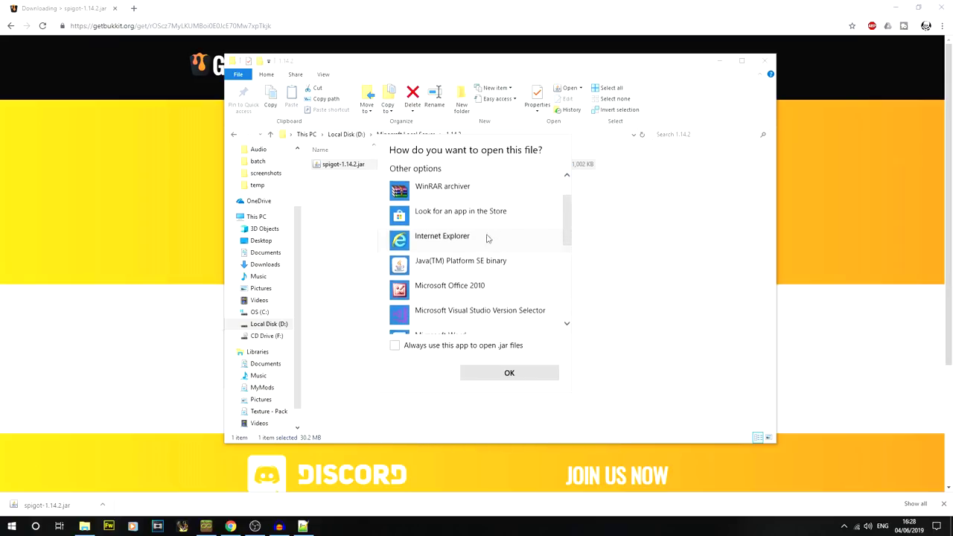
scroll(471, 274, down, 3)
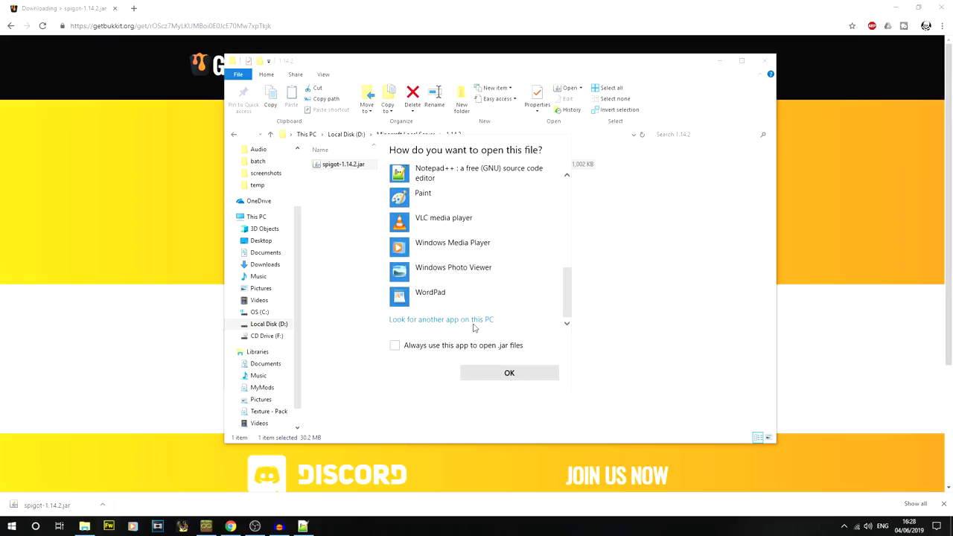
click(473, 320)
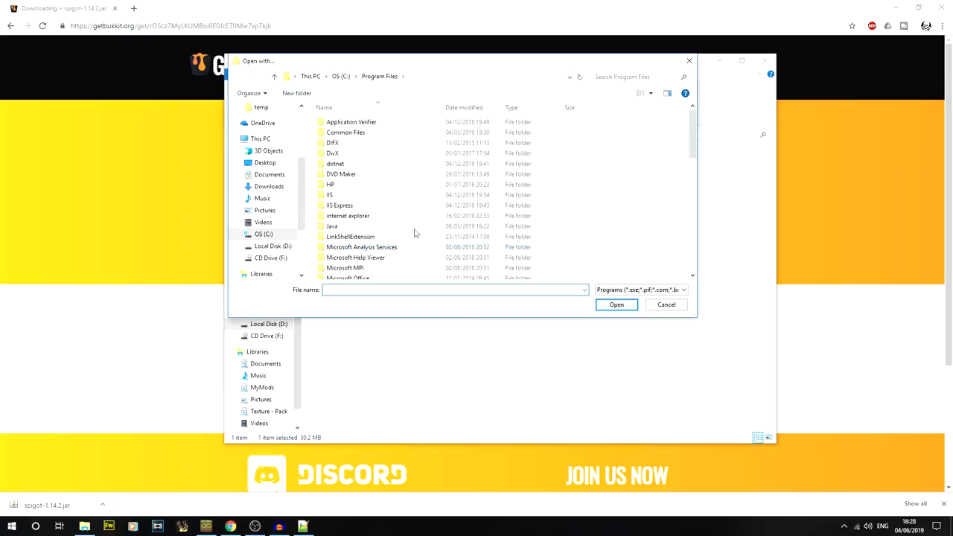
Pick javaw.exe from Java\jre1.8.0_211\bin in Program Files as the program that opens the jar.
double_click(353, 228)
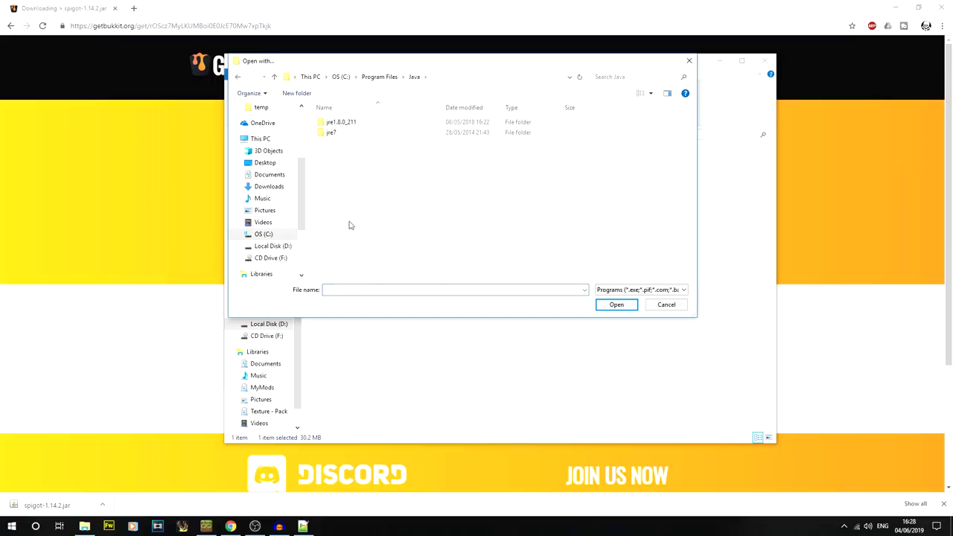
double_click(370, 122)
double_click(370, 122)
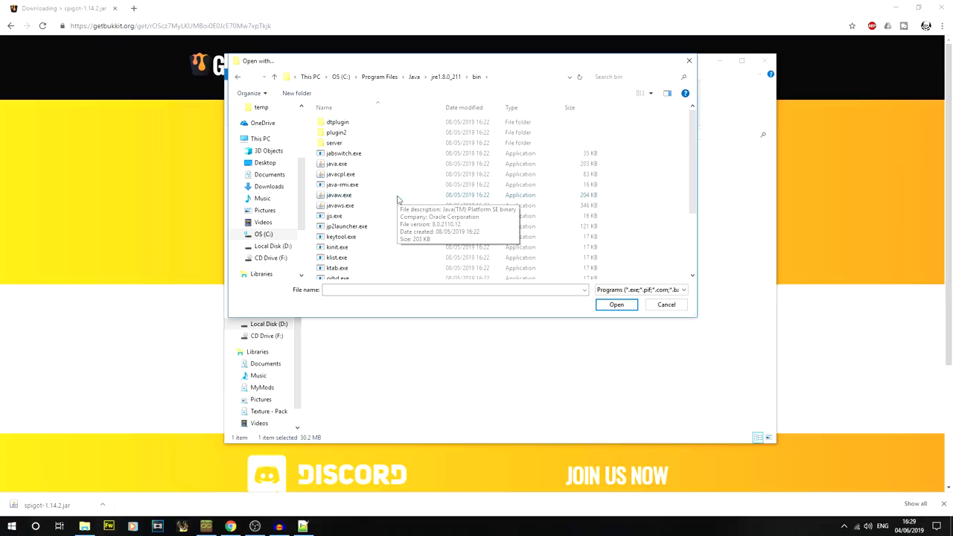
click(398, 196)
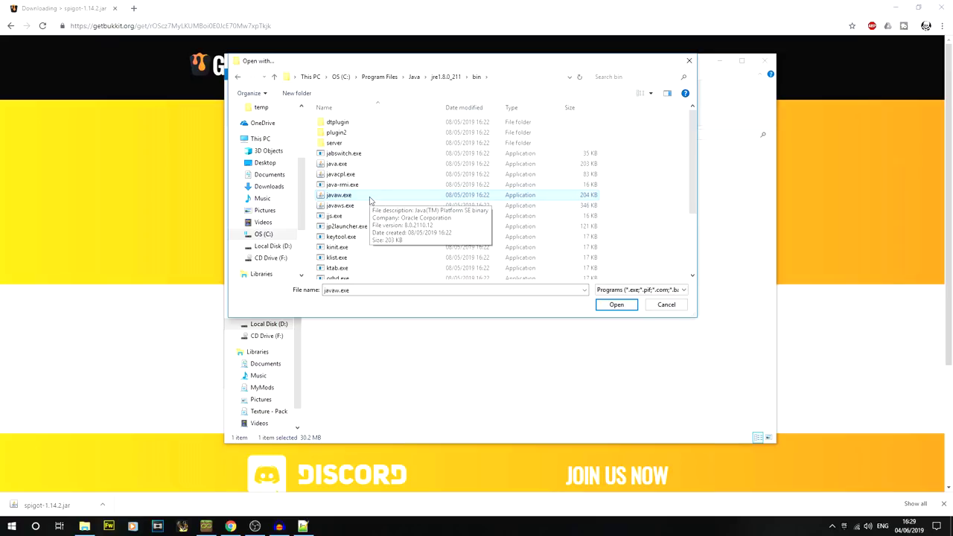
click(618, 307)
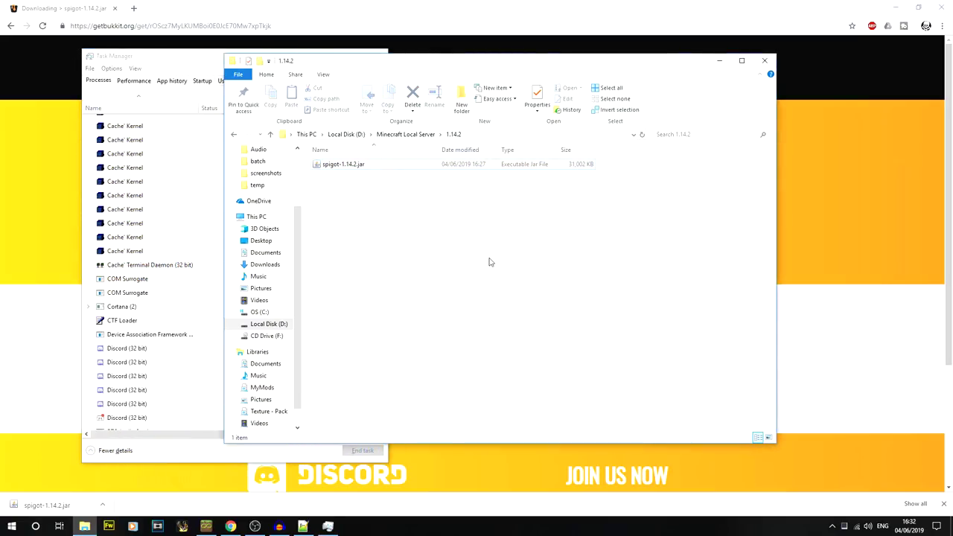
Run spigot-1.14.2.jar from the 1.14.2 folder and close the Task Manager window.
right_click(354, 171)
mouse_move(412, 249)
click(445, 176)
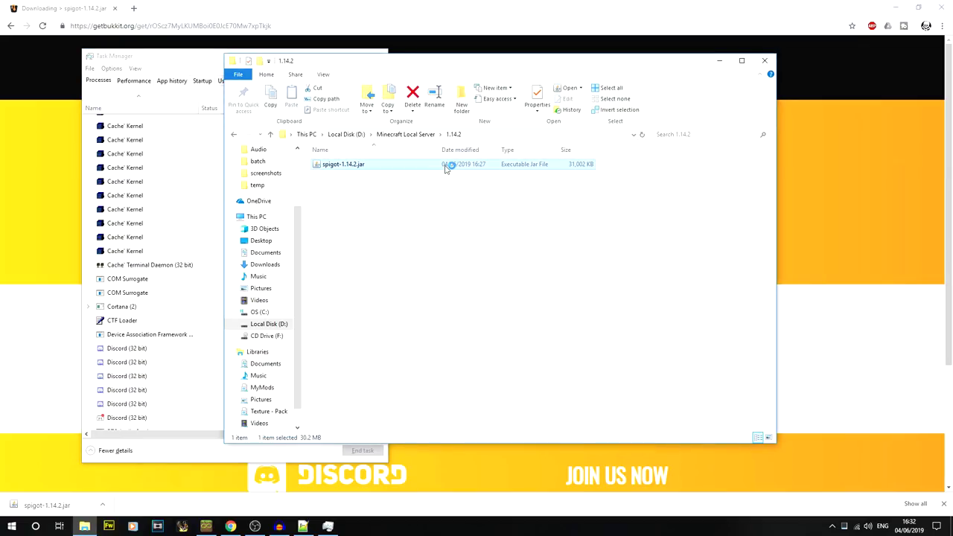
click(197, 60)
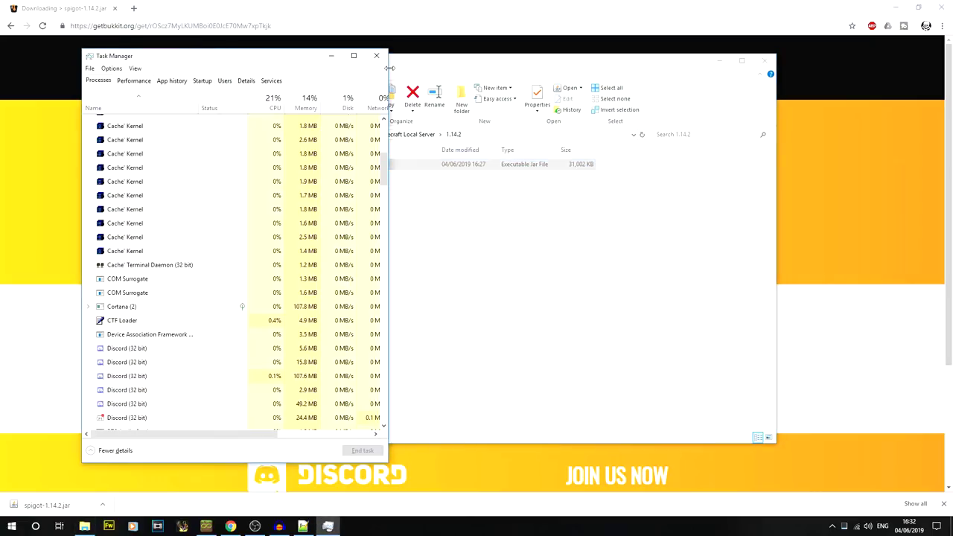
click(378, 57)
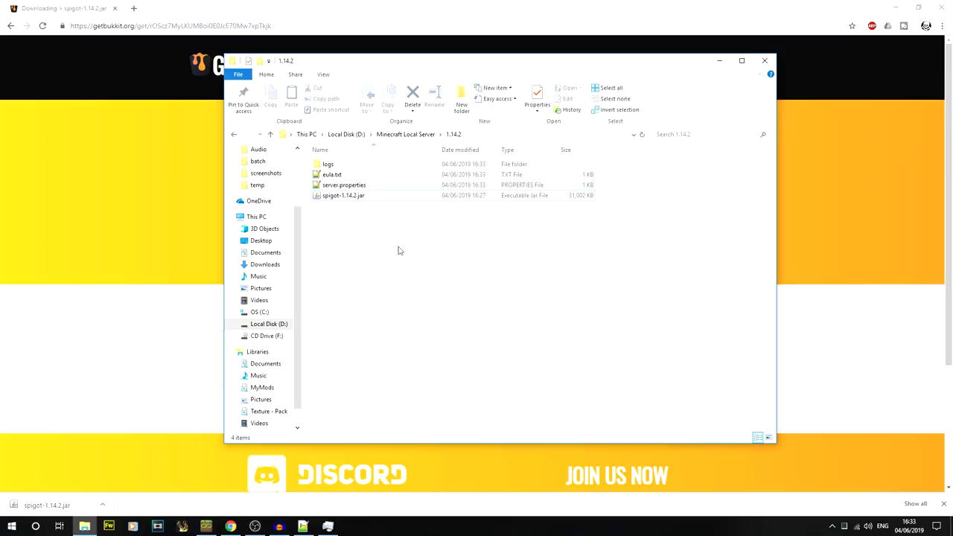
Look through the background processes in Task Manager, end a Discord (32 bit) task and minimize Task Manager.
click(328, 527)
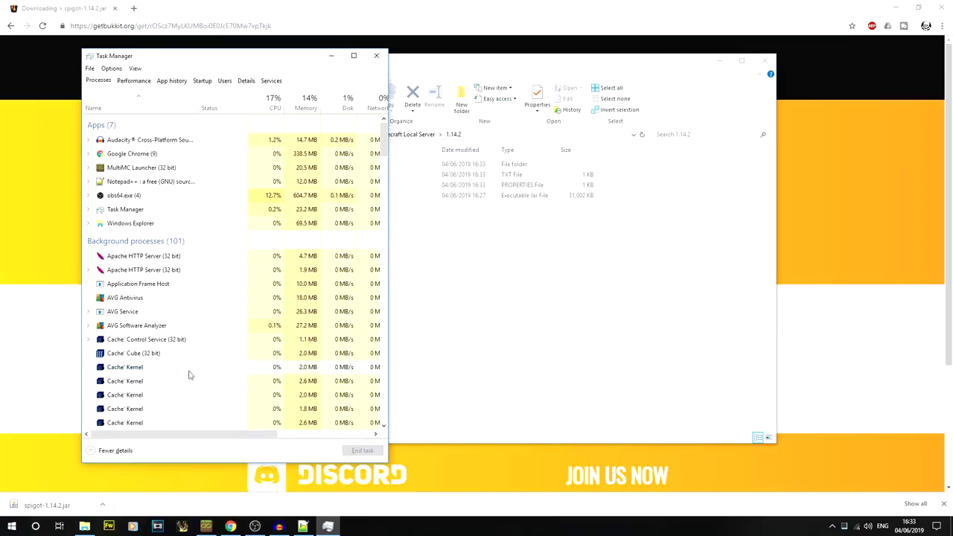
scroll(132, 290, down, 10)
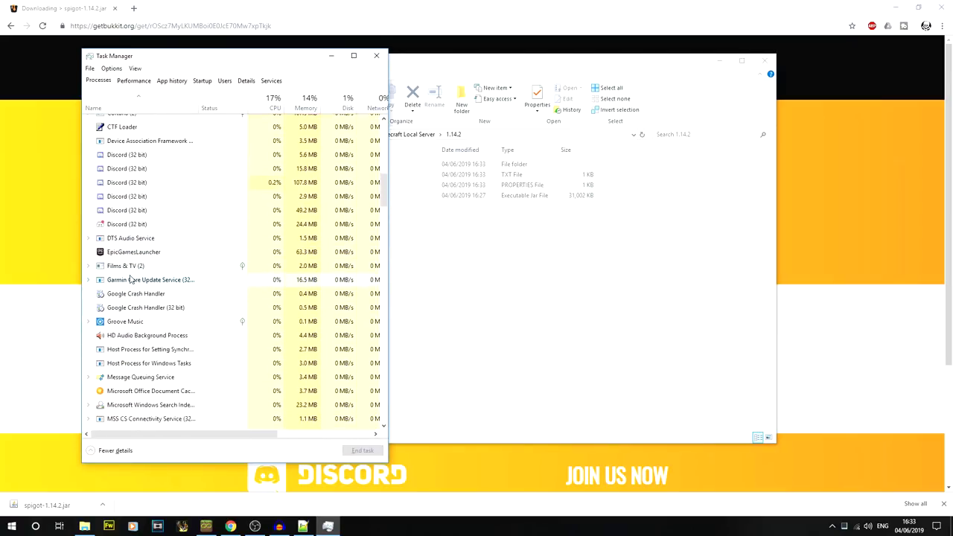
scroll(153, 348, down, 2)
scroll(155, 348, up, 2)
scroll(154, 348, up, 1)
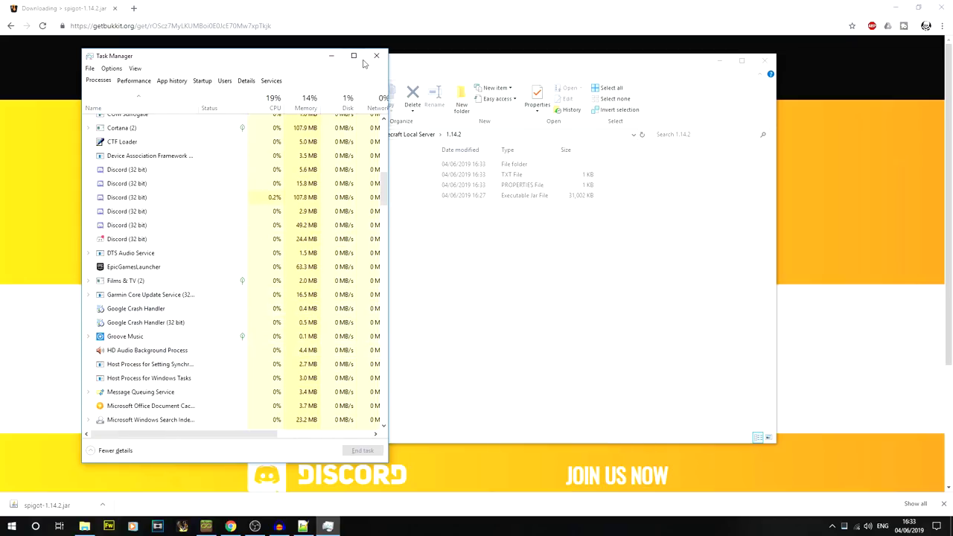
right_click(175, 227)
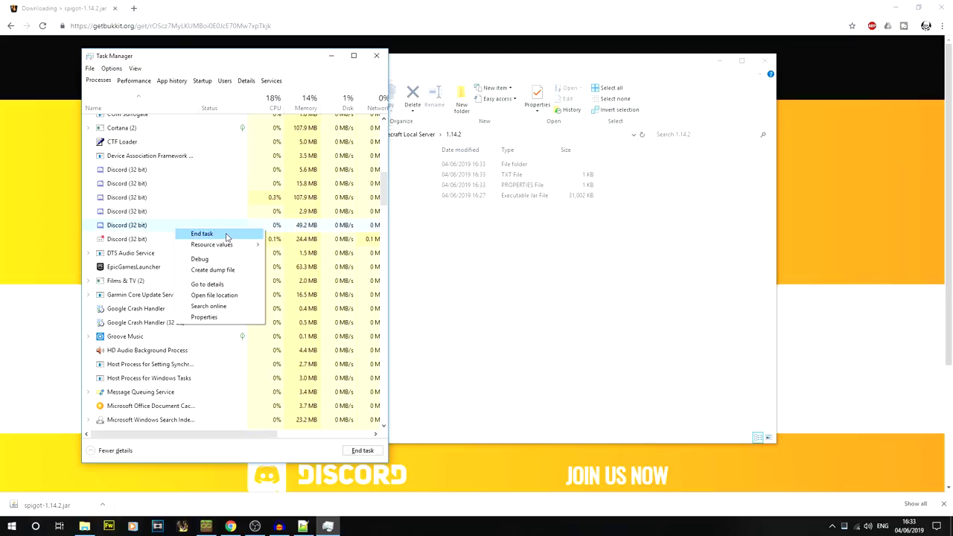
click(255, 236)
click(525, 283)
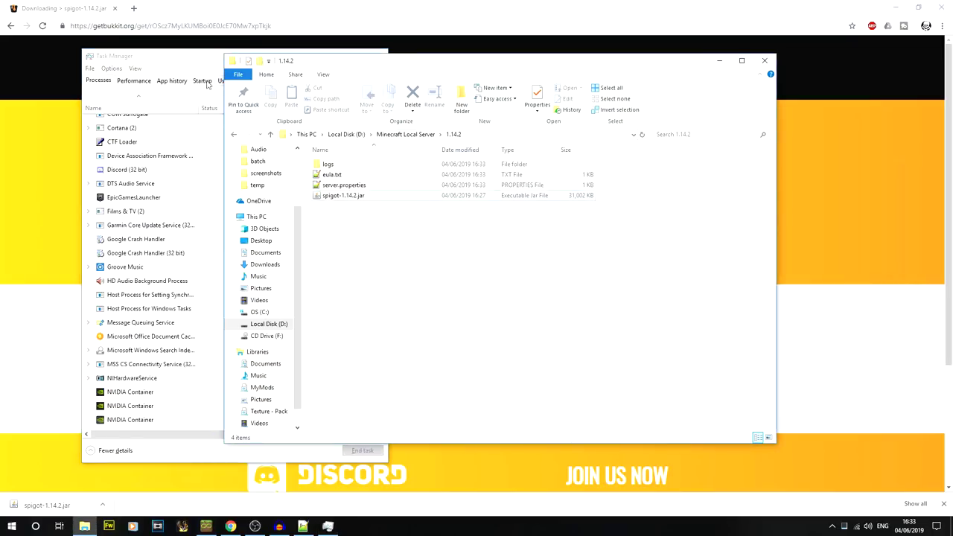
click(245, 66)
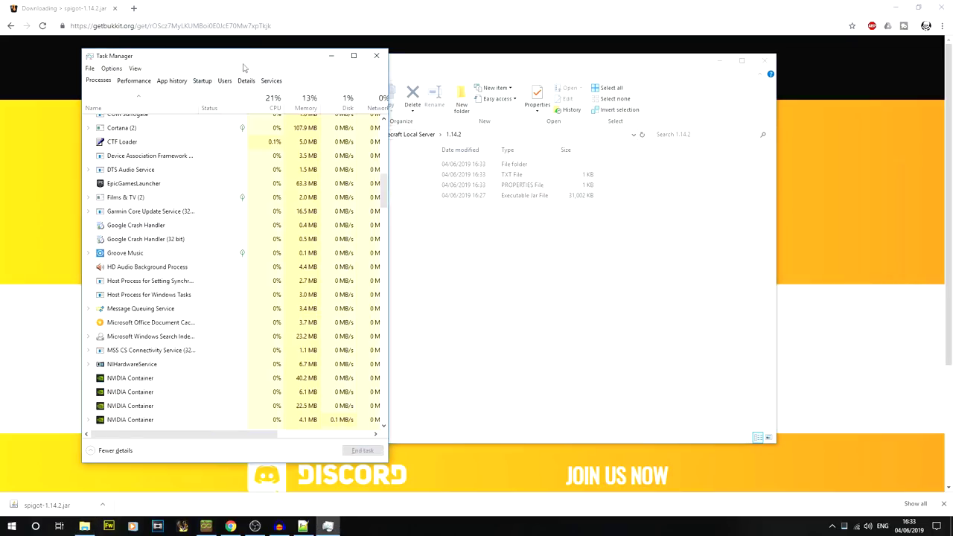
click(332, 57)
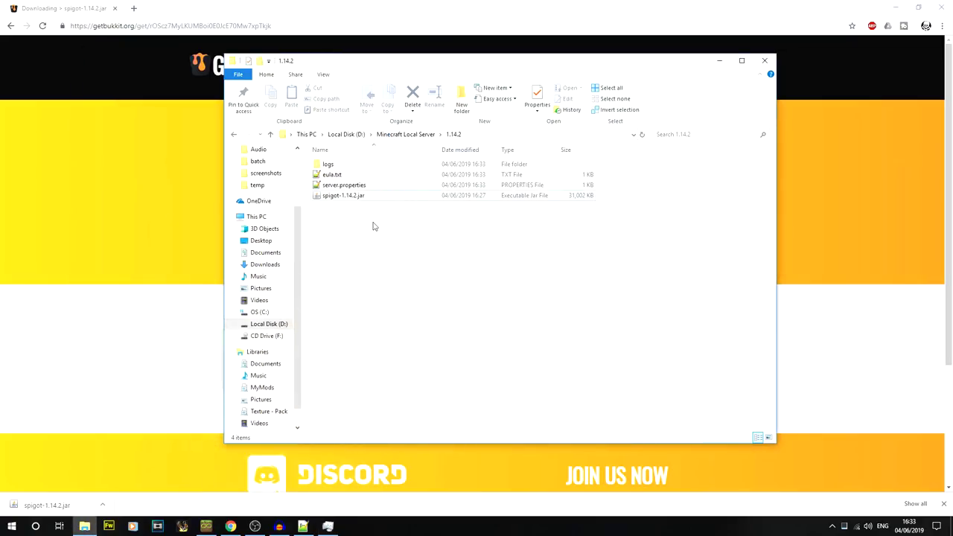
Open eula.txt from the 1.14.2 folder in Notepad, and move and widen its window so the text is readable.
right_click(345, 178)
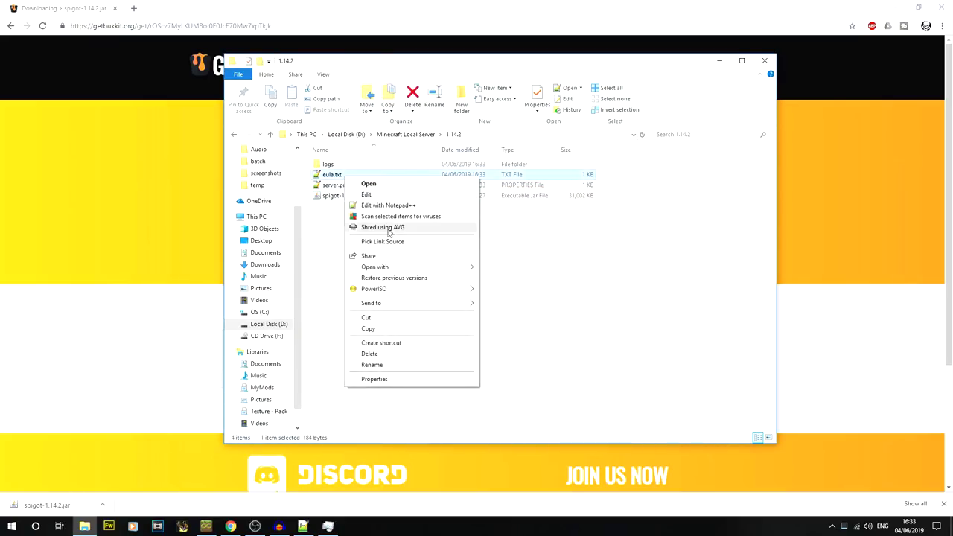
mouse_move(452, 267)
click(506, 279)
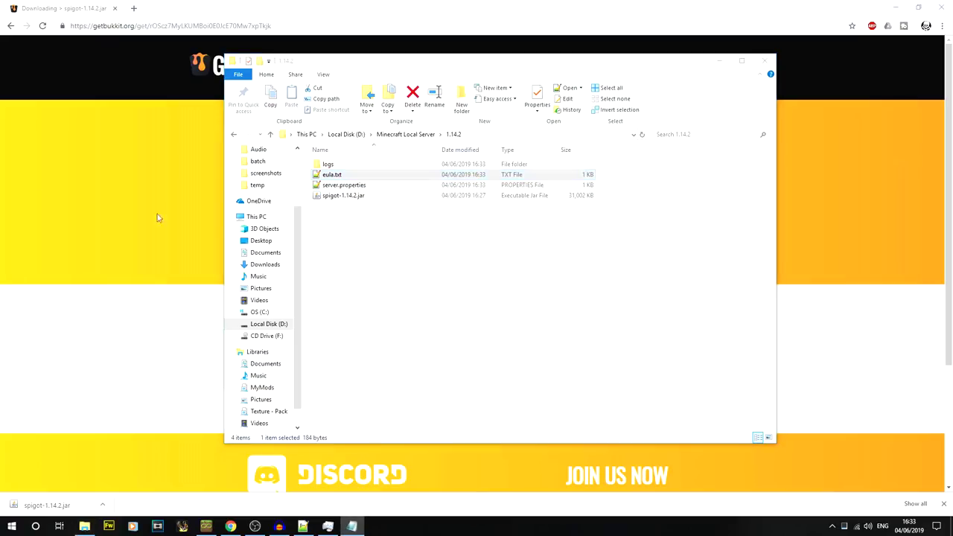
drag(115, 156, 664, 91)
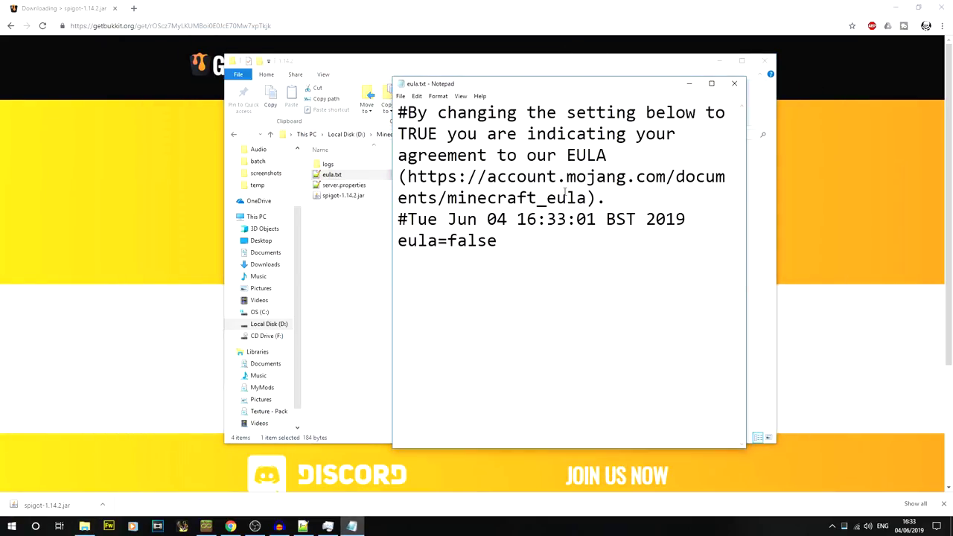
click(549, 254)
key(shift+Up)
click(532, 275)
drag(624, 86, 452, 67)
drag(574, 150, 949, 151)
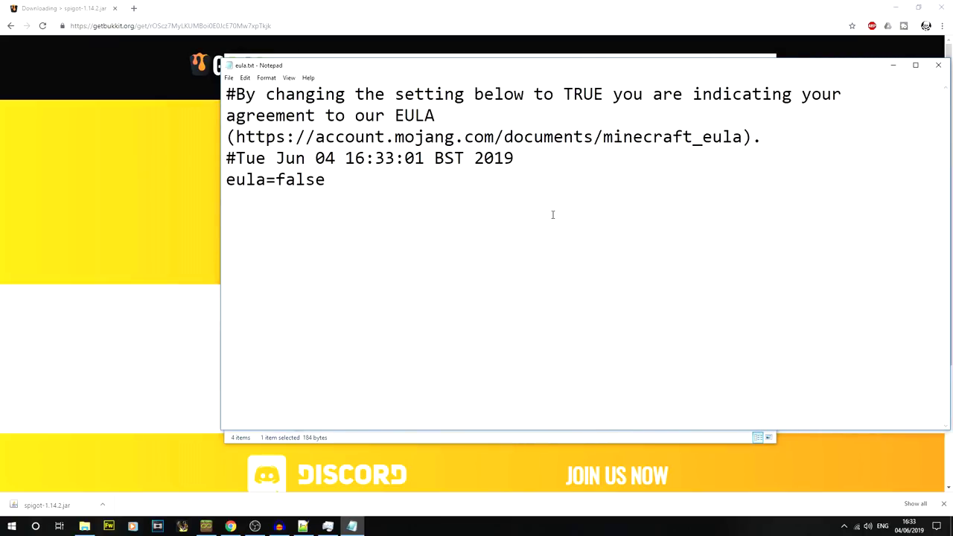
Change the eula setting to true in eula.txt and save the file.
drag(276, 180, 335, 177)
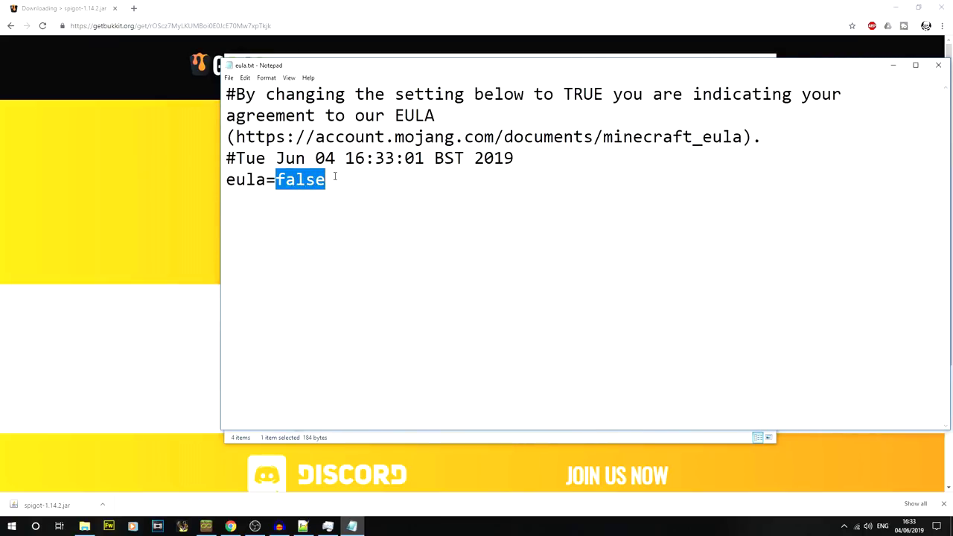
text(true)
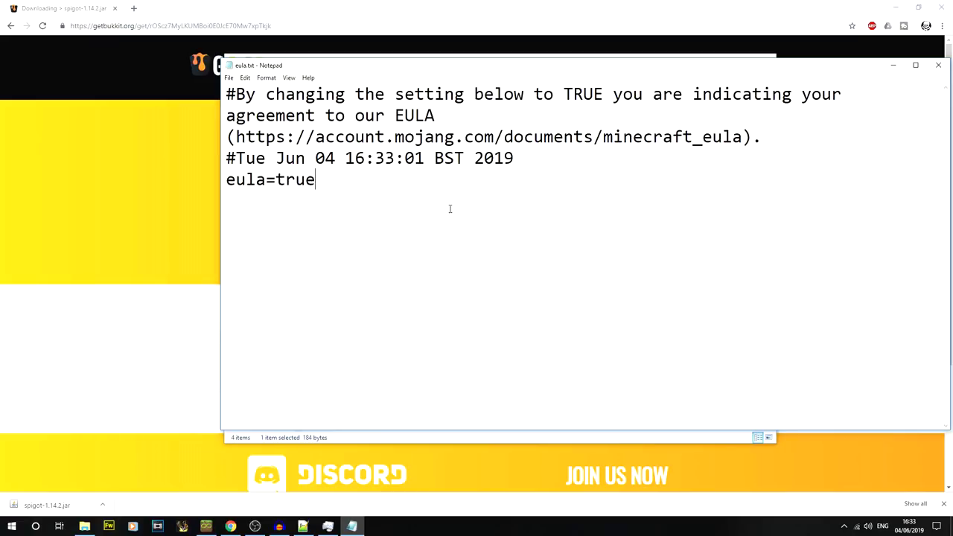
click(229, 78)
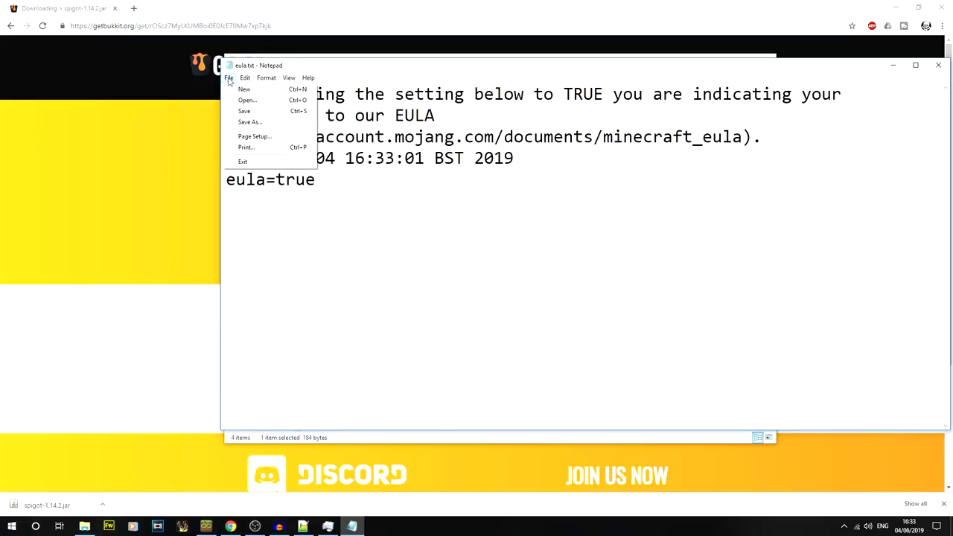
click(244, 111)
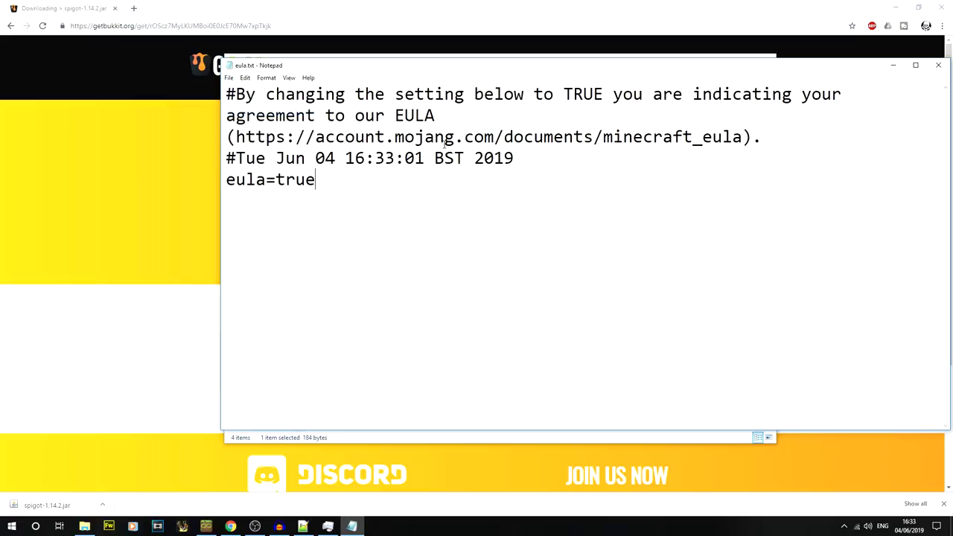